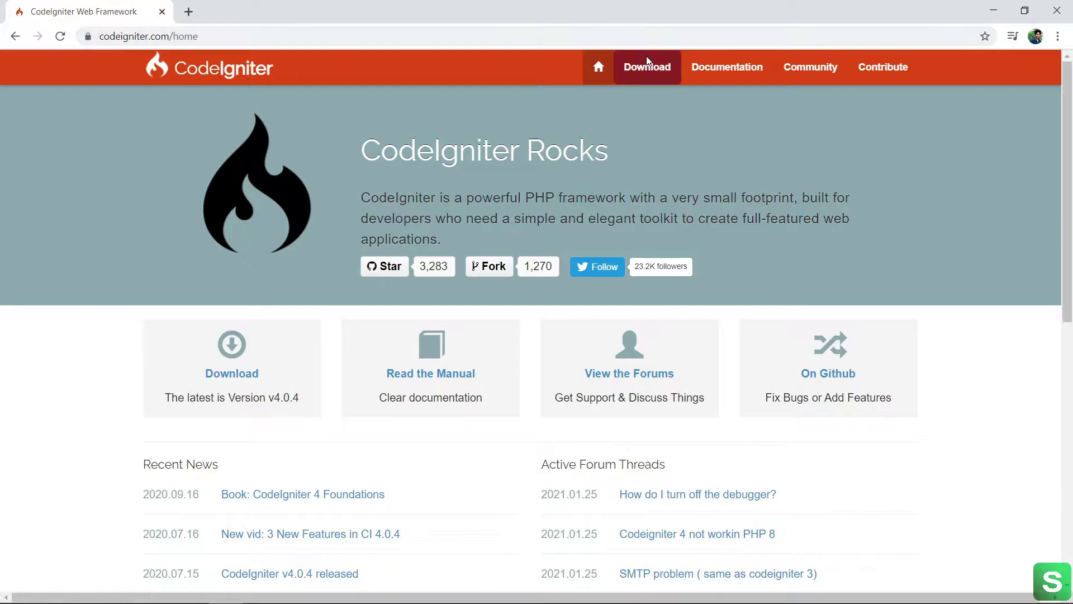
# Download the CodeIgniter 3 zip from the CodeIgniter download page.
pyautogui.click(653, 70)
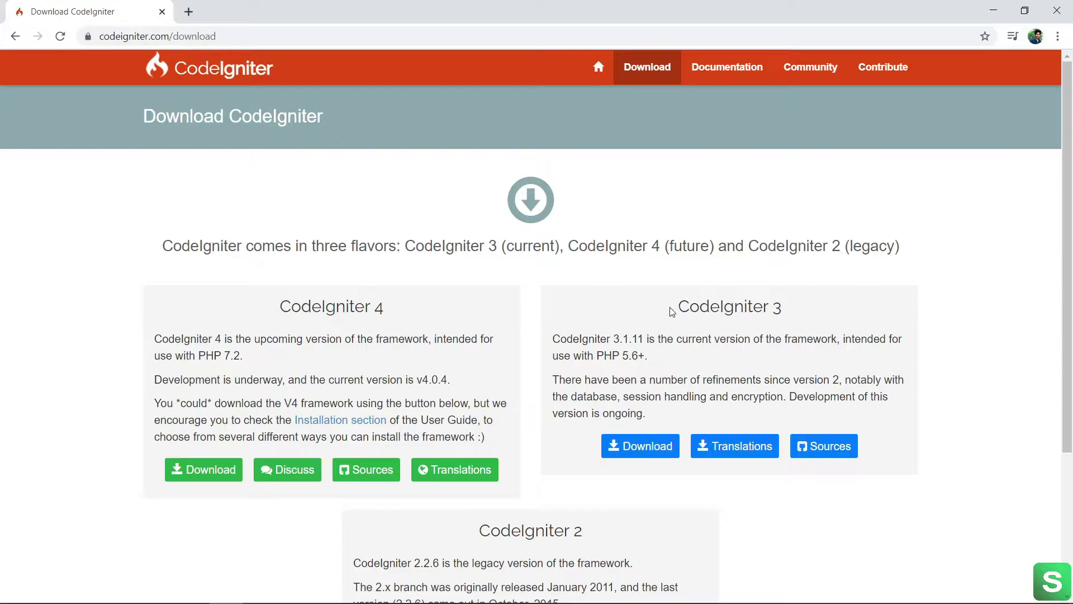
pyautogui.scroll(-3, 805, 313)
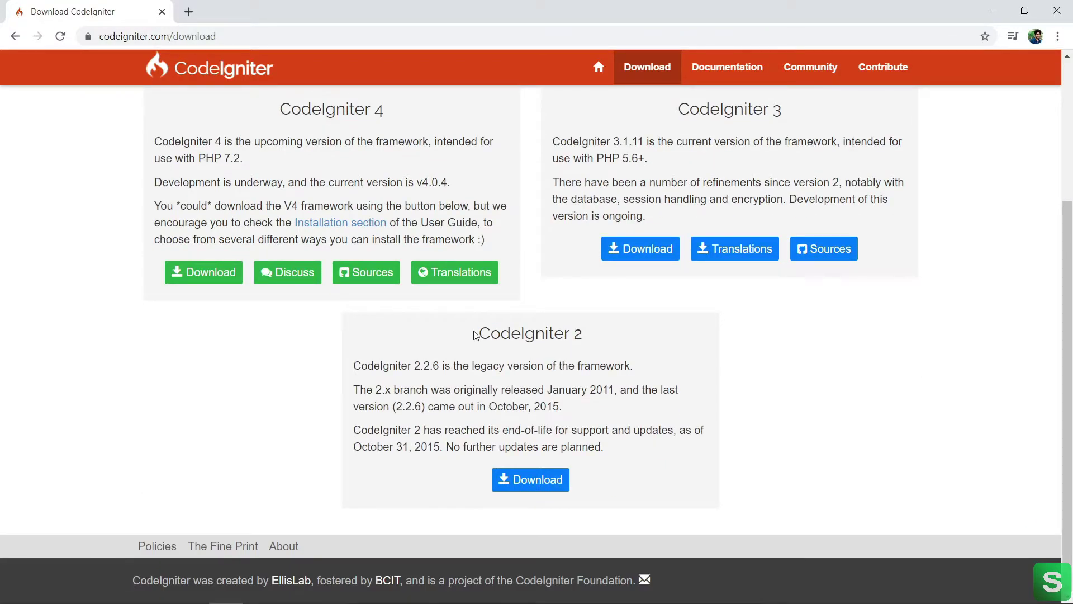
pyautogui.moveTo(473, 334); pyautogui.dragTo(605, 345)
pyautogui.scroll(3, 570, 287)
pyautogui.click(395, 297)
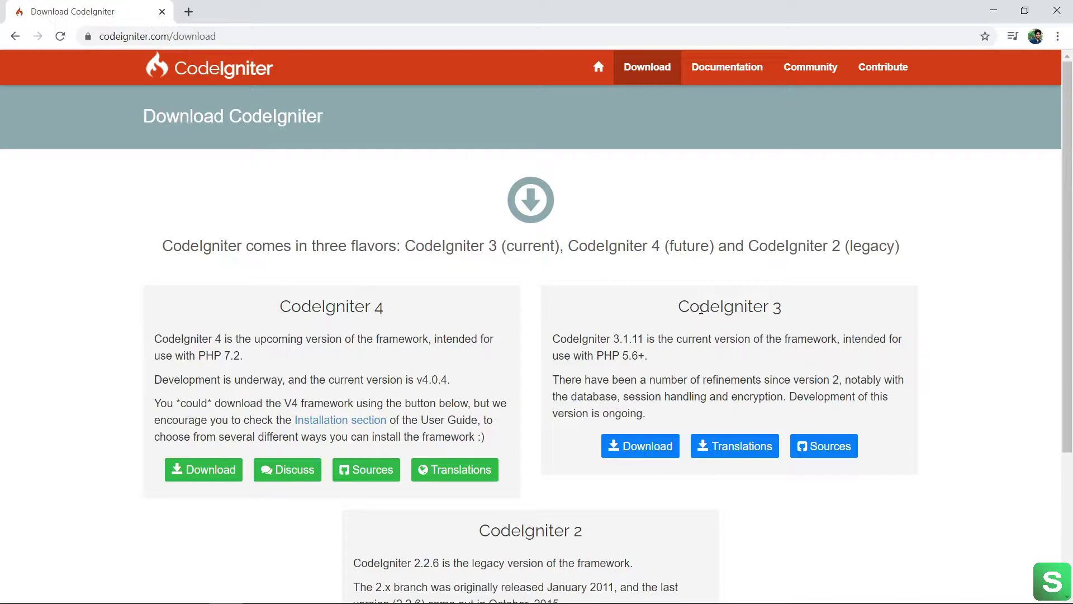
pyautogui.scroll(-4, 701, 309)
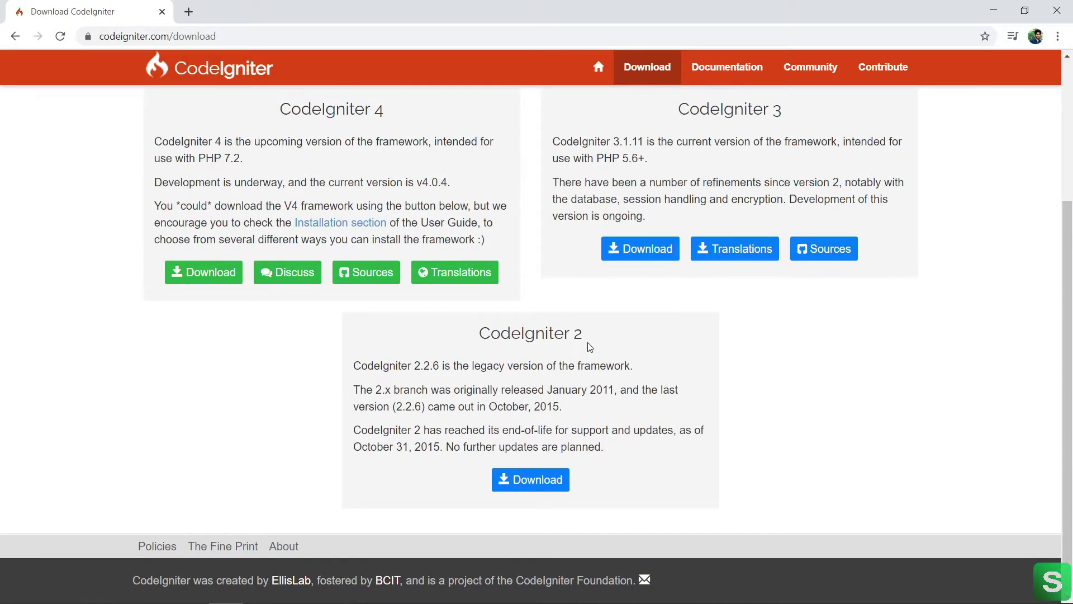
pyautogui.scroll(4, 588, 342)
pyautogui.scroll(-4, 599, 314)
pyautogui.click(651, 250)
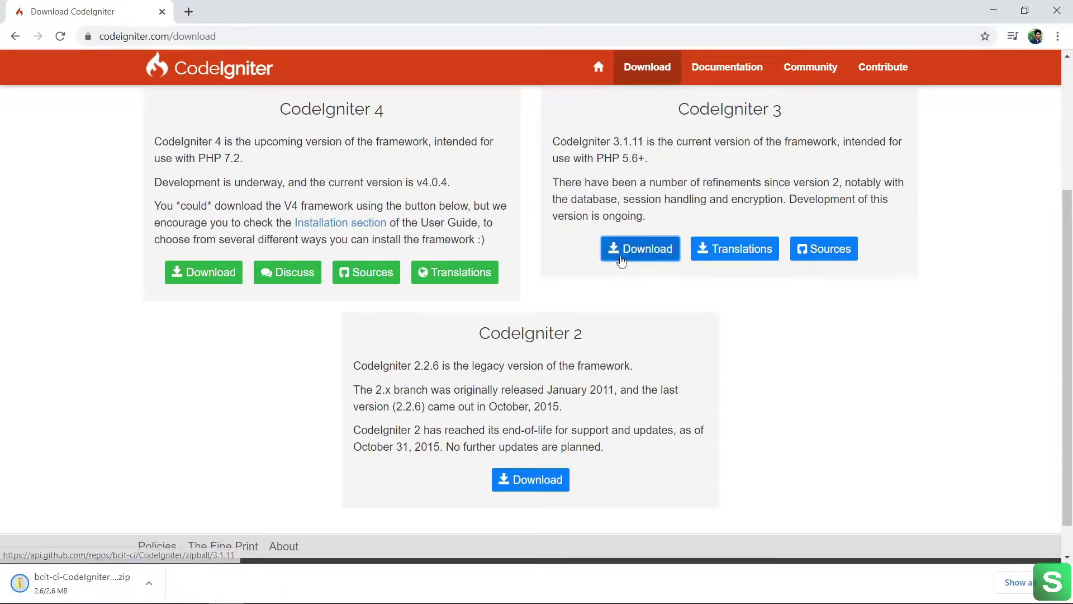
# Show the downloaded CodeIgniter 3.1.11 zip in its Downloads folder.
pyautogui.click(149, 589)
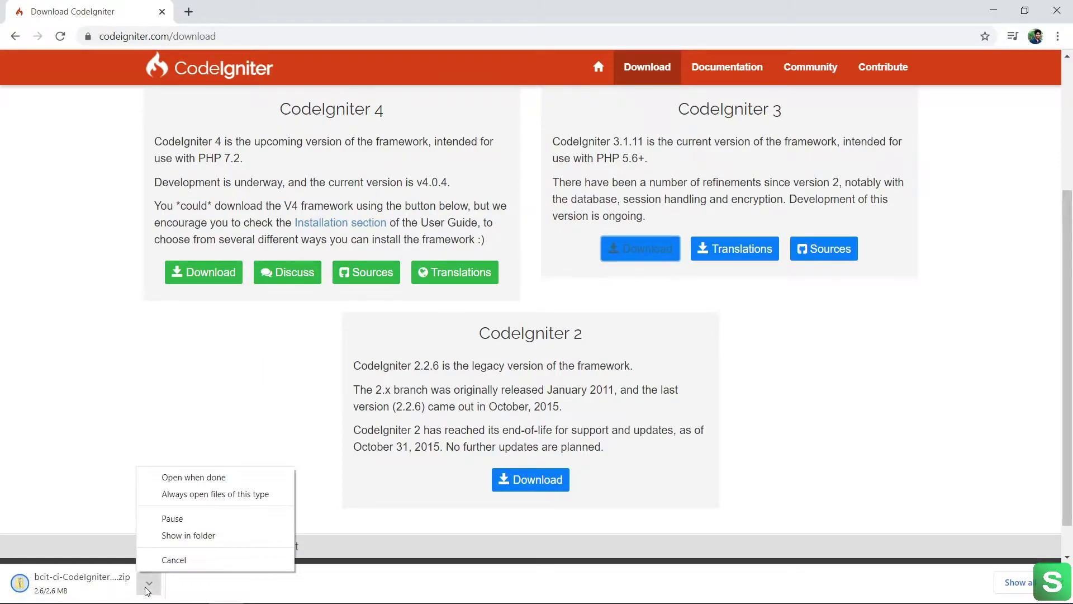
pyautogui.click(178, 468)
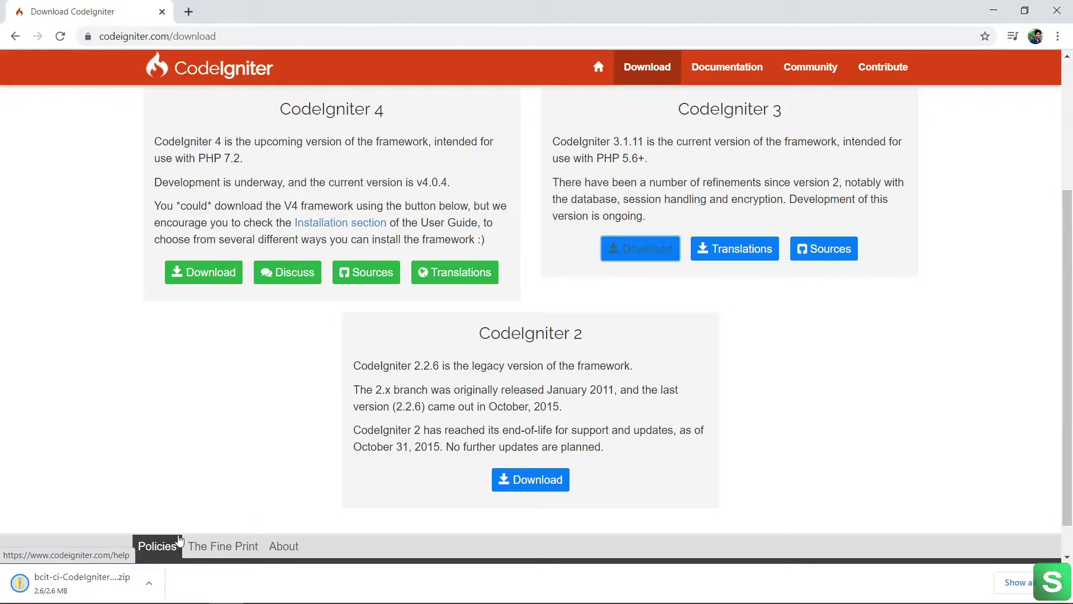
pyautogui.click(149, 583)
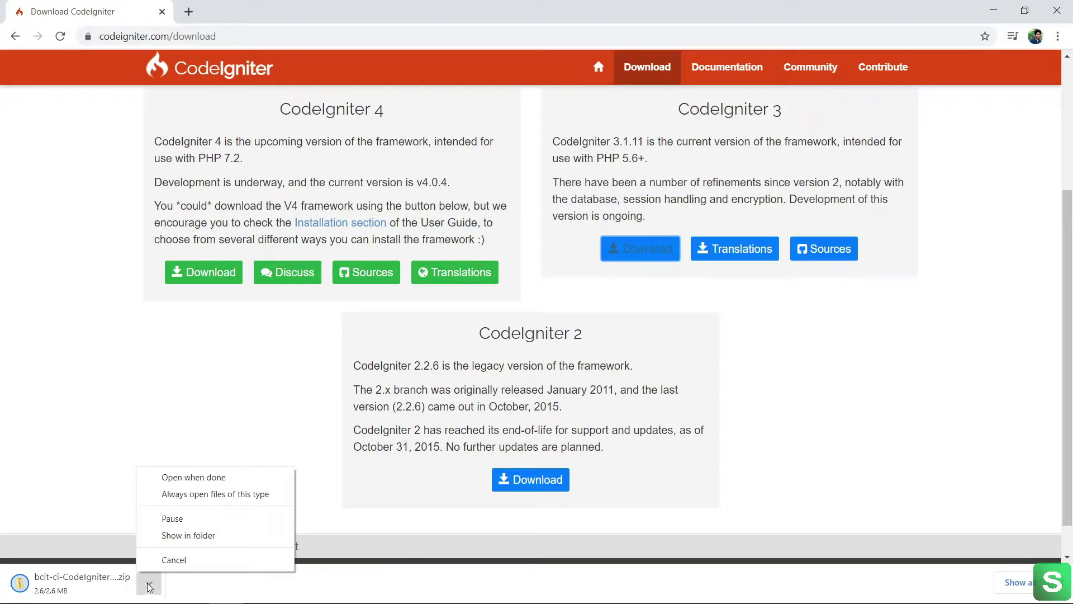
pyautogui.click(172, 536)
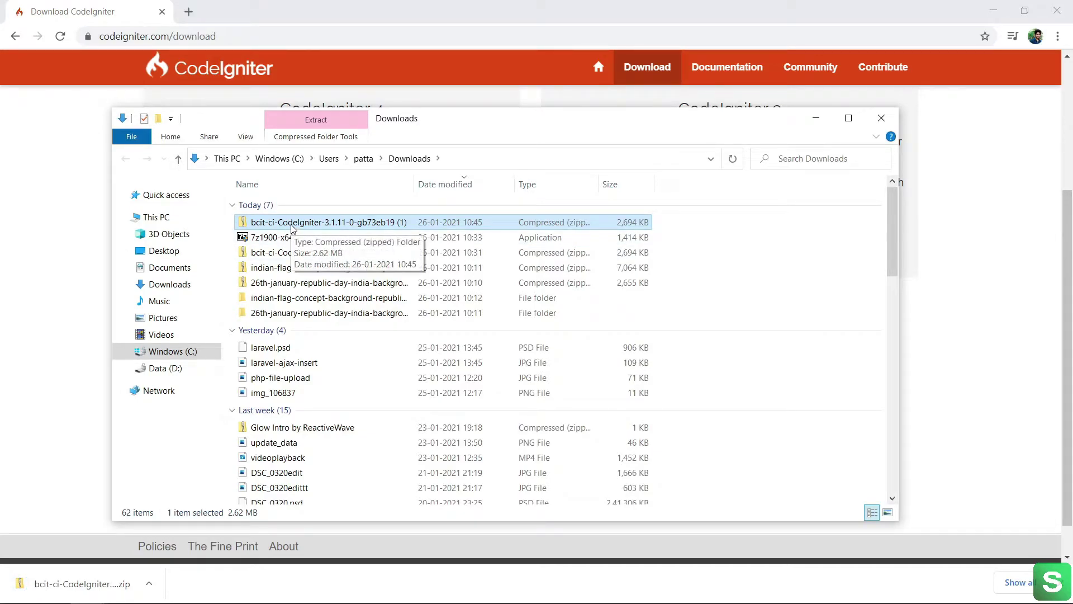
# Copy the CodeIgniter zip into C:\xampp\htdocs.
pyautogui.rightClick(291, 225)
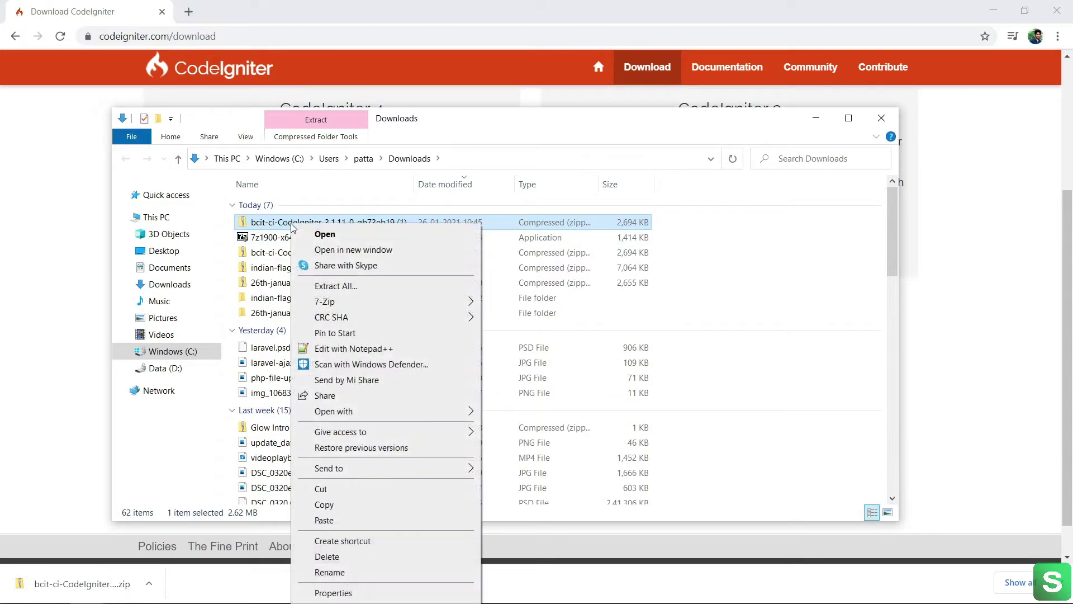
pyautogui.click(329, 505)
pyautogui.click(195, 355)
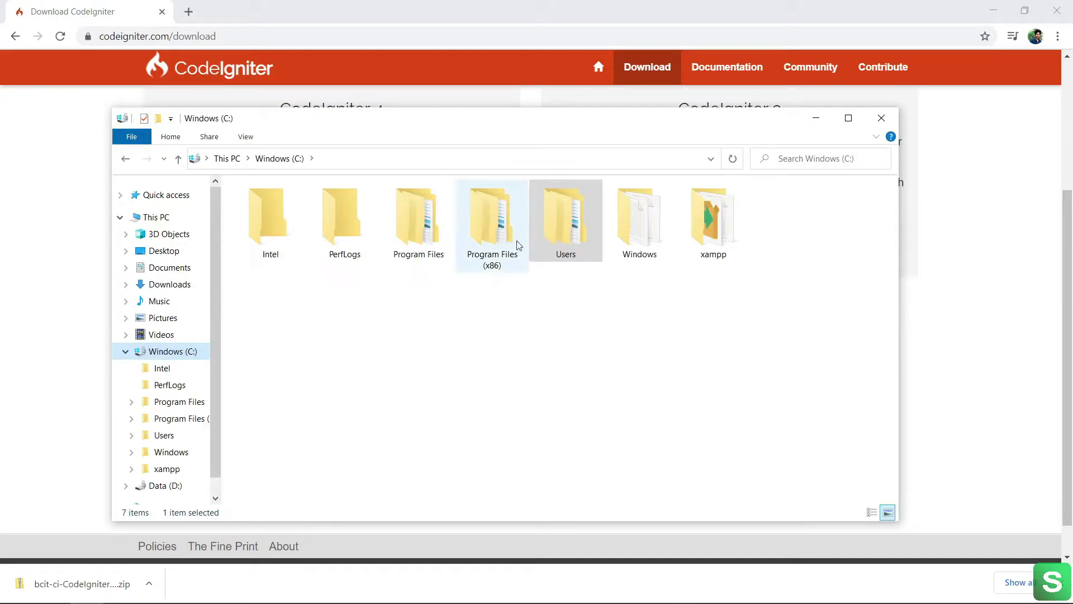
pyautogui.doubleClick(693, 236)
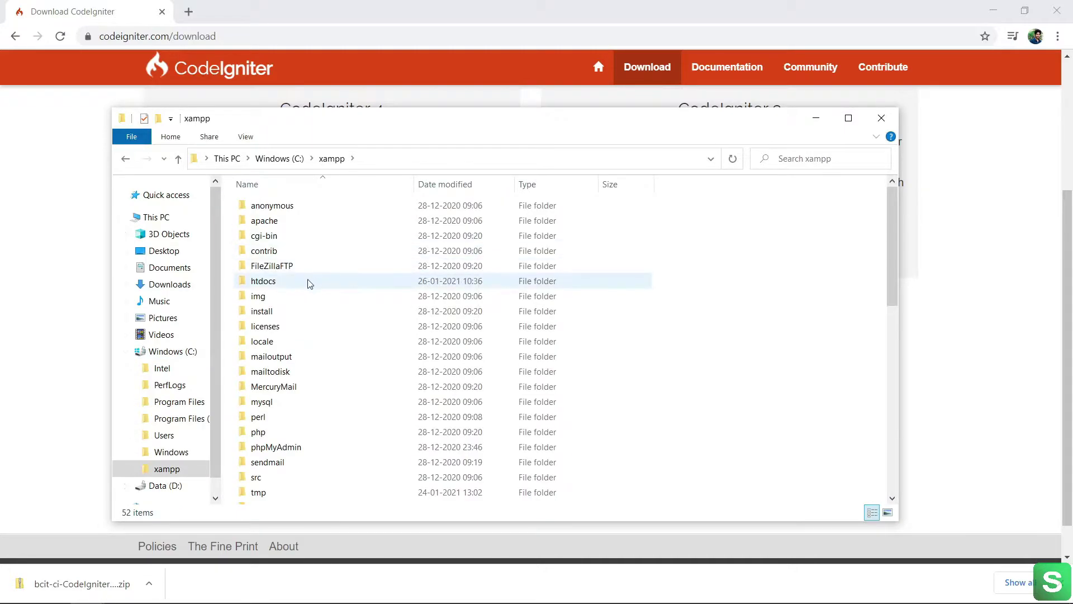
pyautogui.doubleClick(262, 282)
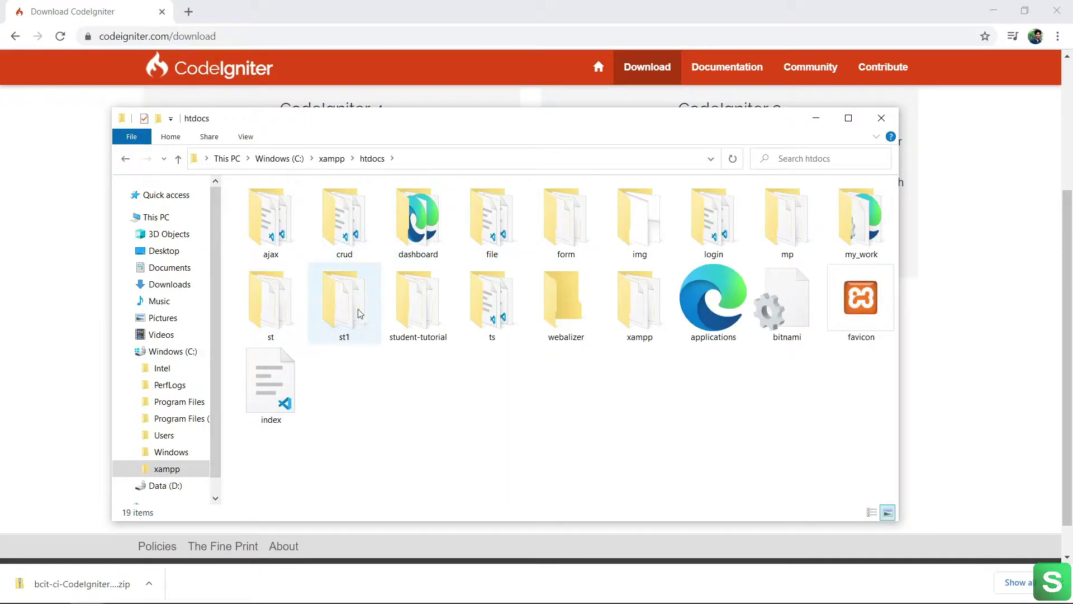
pyautogui.rightClick(436, 385)
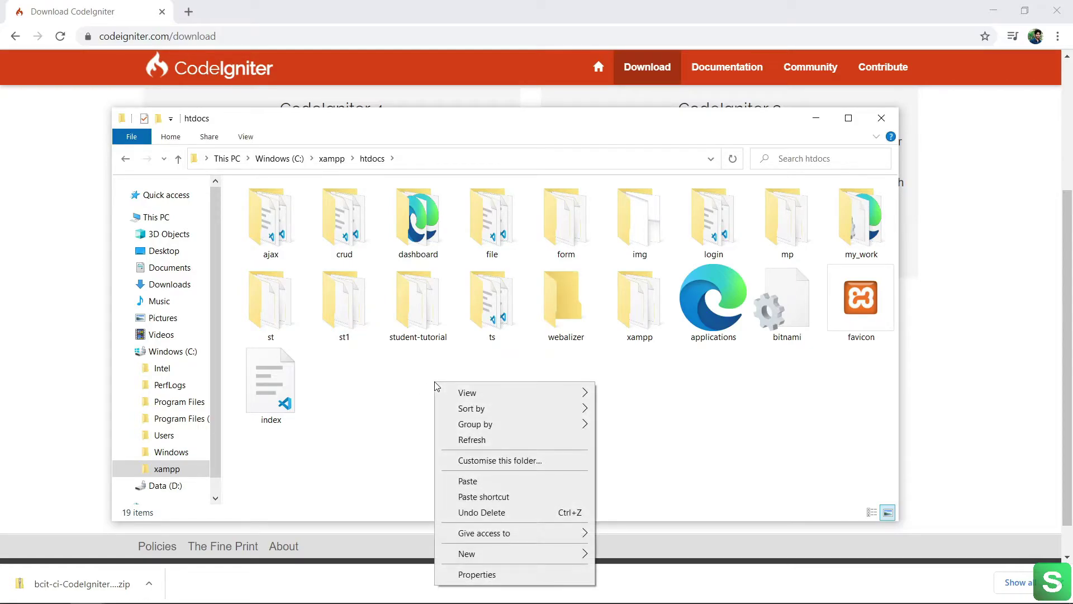
pyautogui.click(479, 482)
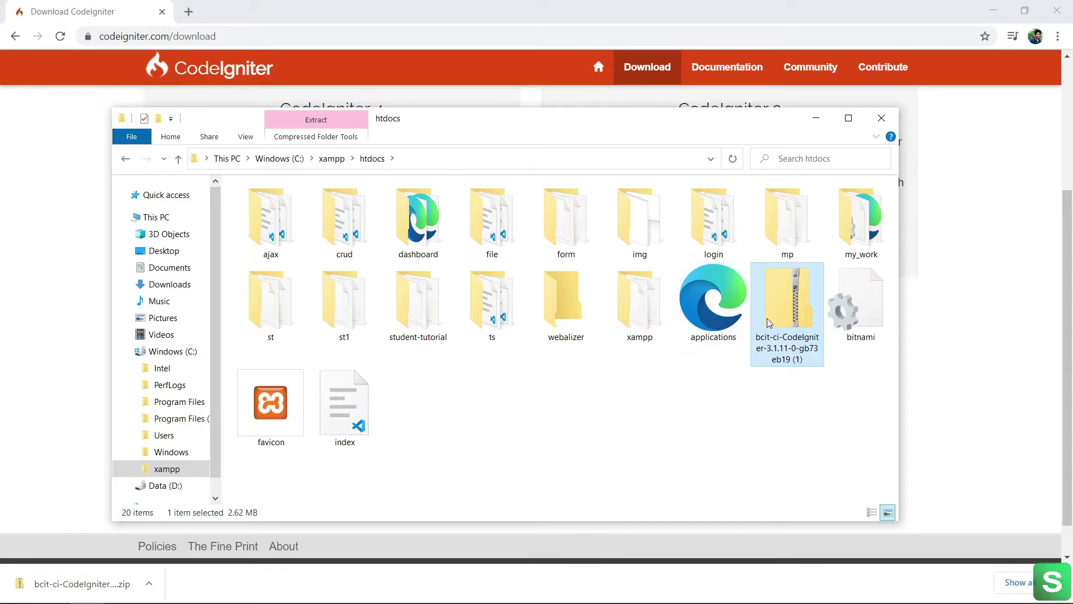
# Extract the pasted zip in htdocs with 7-Zip Extract Here.
pyautogui.rightClick(775, 310)
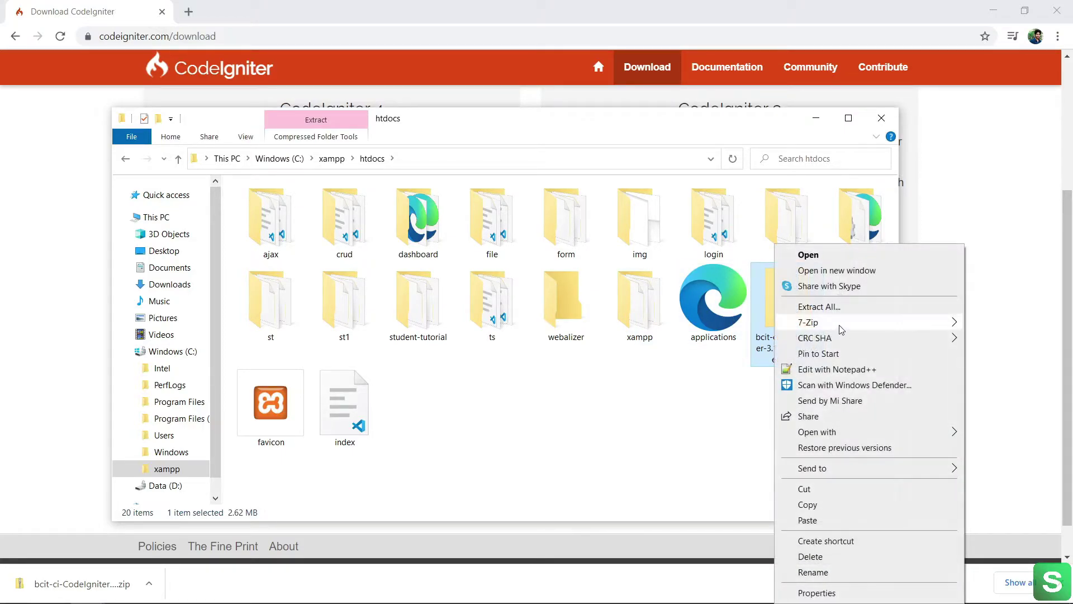
pyautogui.moveTo(888, 330)
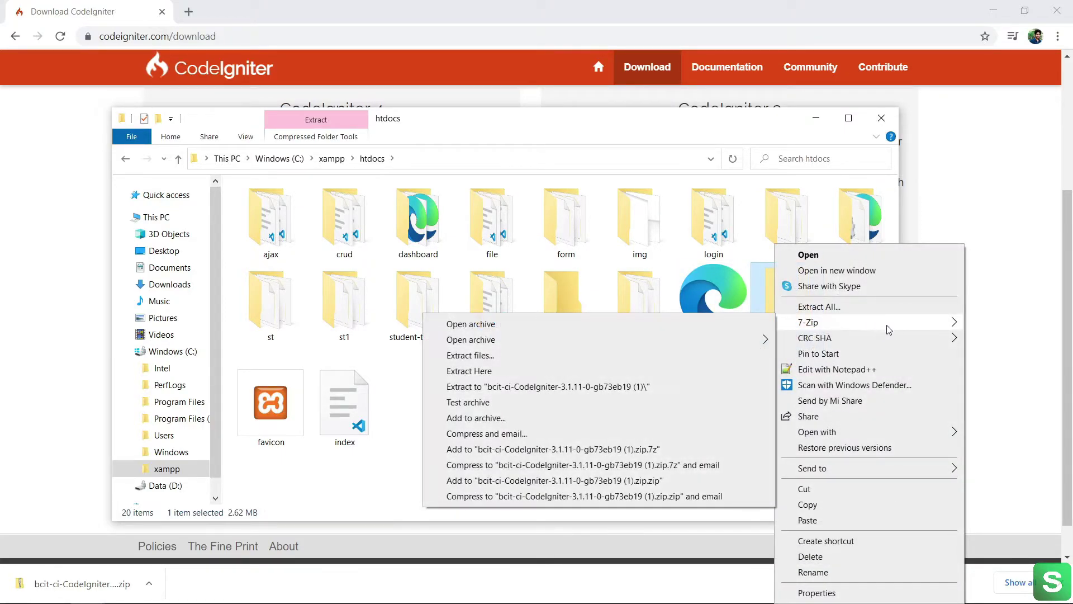
pyautogui.click(468, 372)
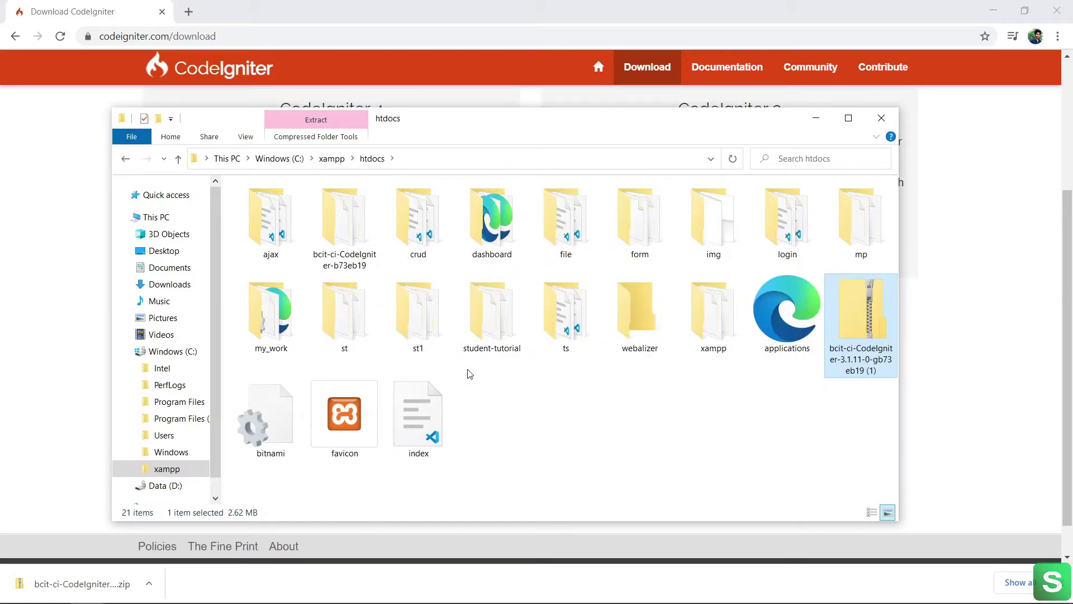
# Rename the extracted bcit-ci-CodeIgniter-b73eb19 folder to codeigniter.
pyautogui.rightClick(346, 225)
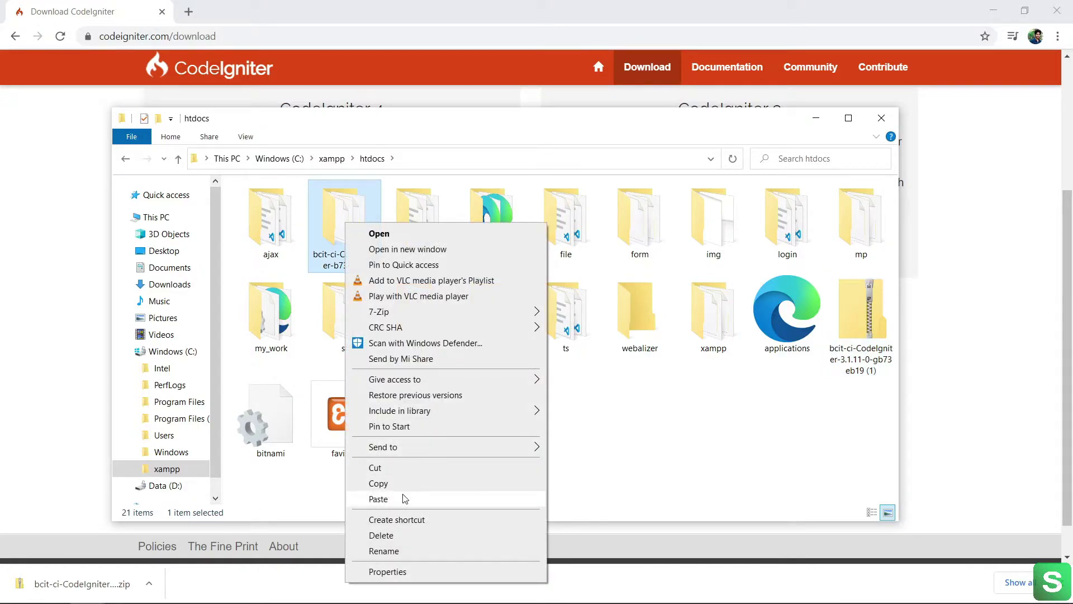
pyautogui.click(384, 551)
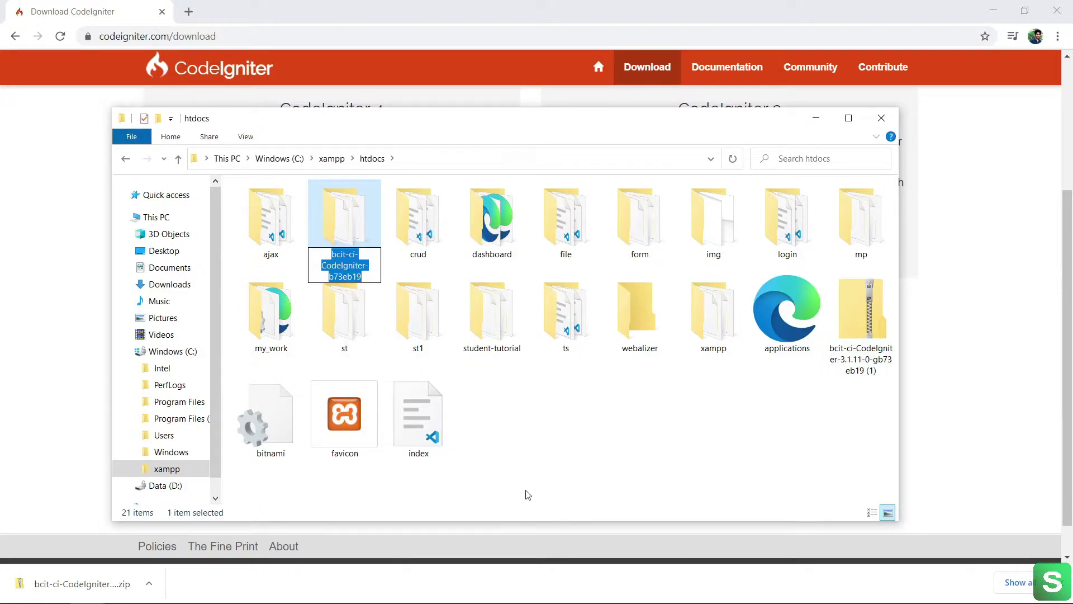
pyautogui.write('co')
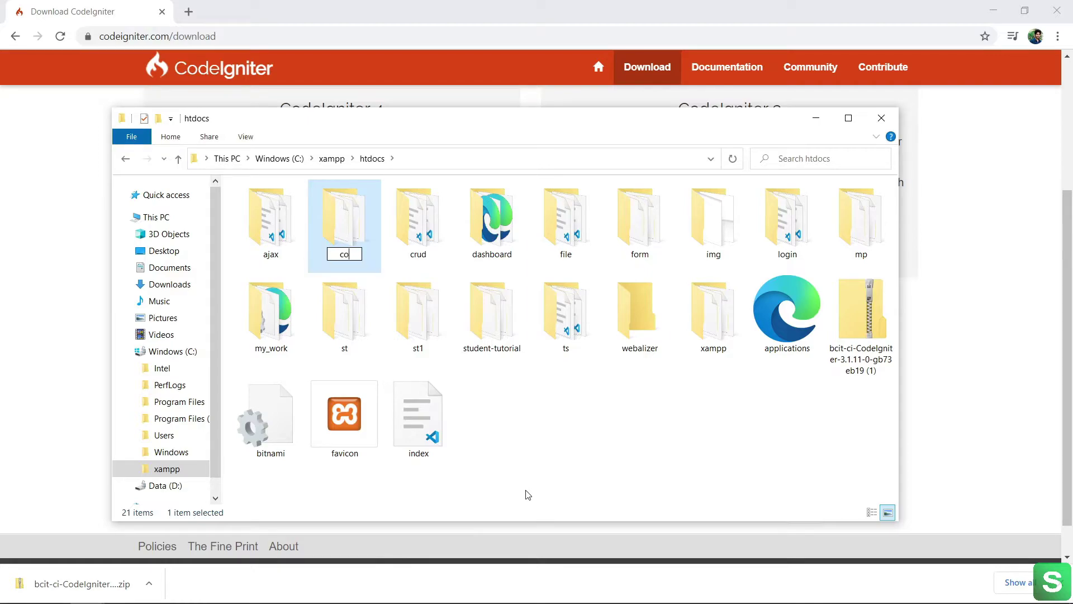
pyautogui.write('deigniter')
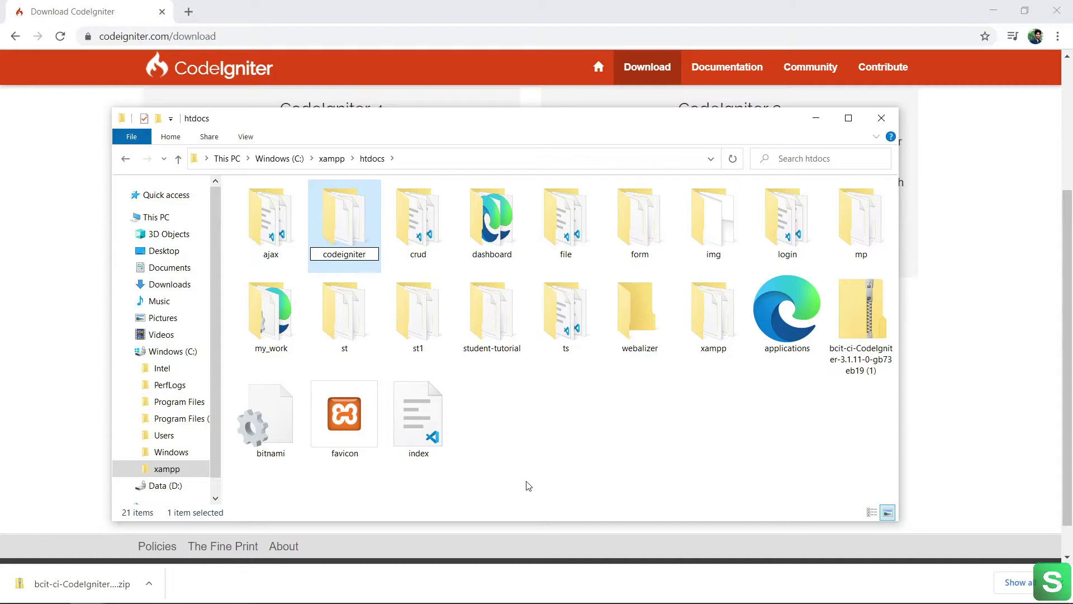
pyautogui.click(604, 428)
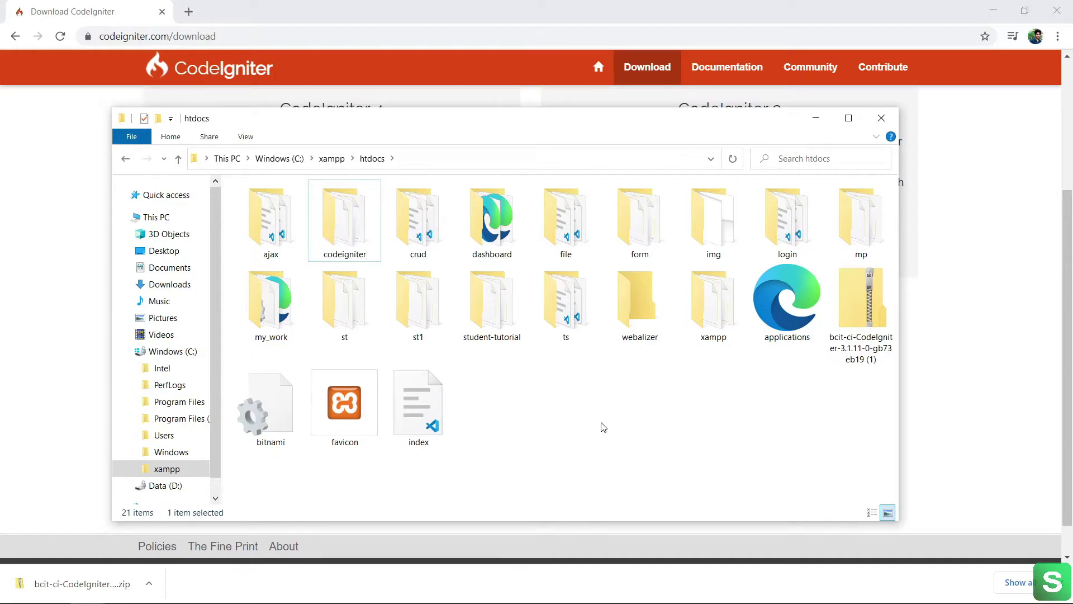
# Open codeigniter/application/config/config.php in Visual Studio Code.
pyautogui.doubleClick(350, 248)
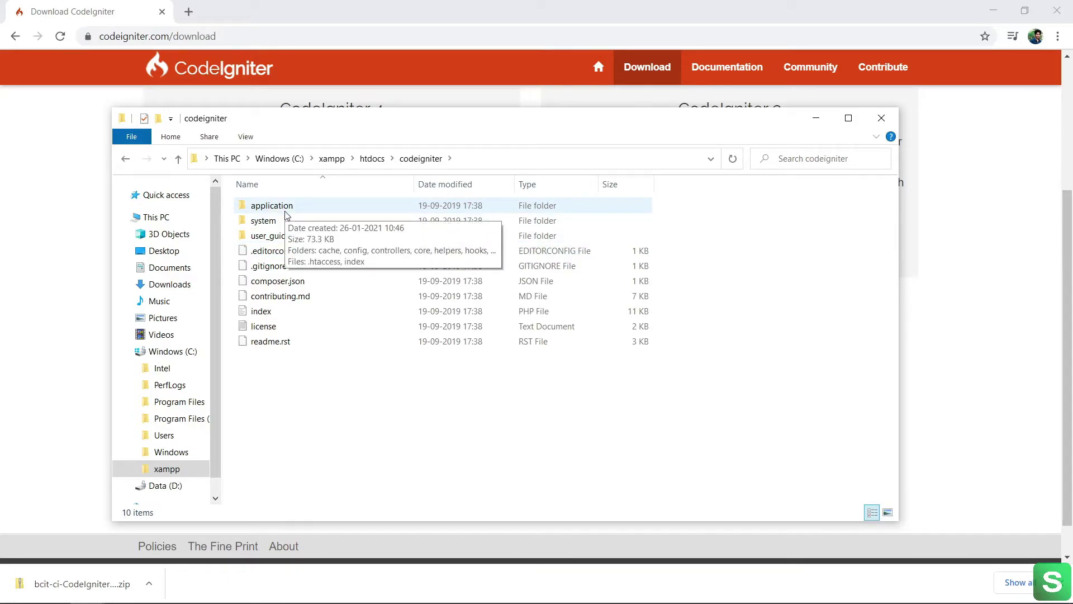
pyautogui.click(125, 158)
pyautogui.doubleClick(358, 240)
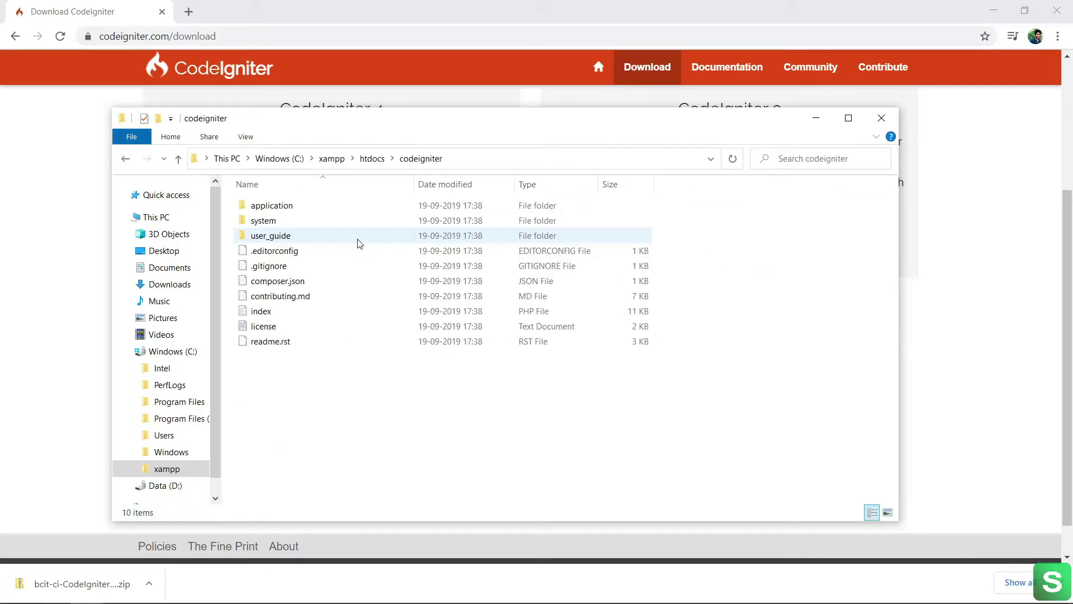
pyautogui.doubleClick(300, 204)
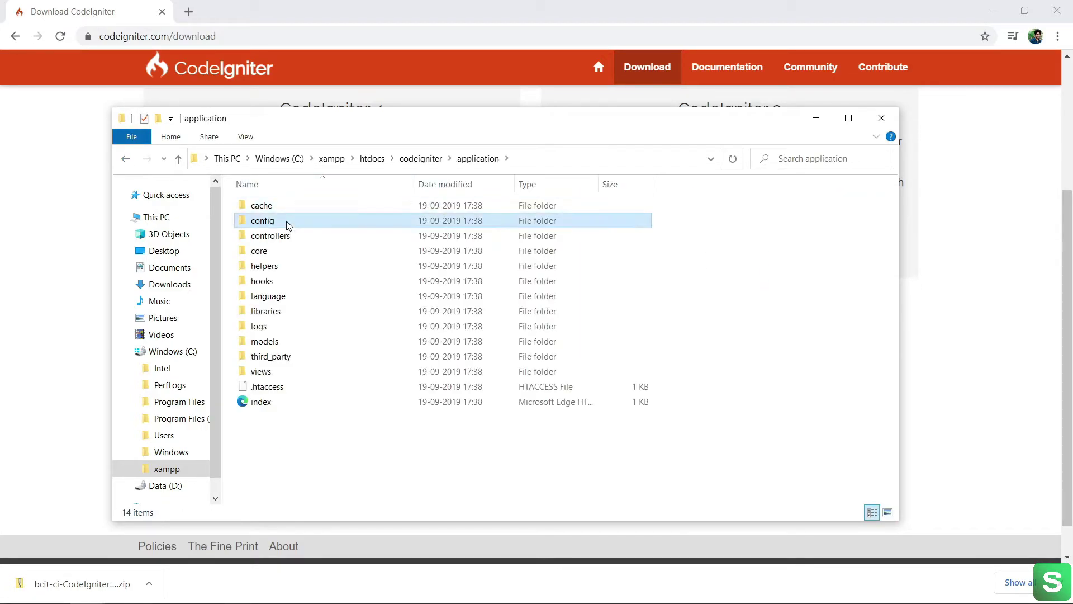
pyautogui.doubleClick(288, 222)
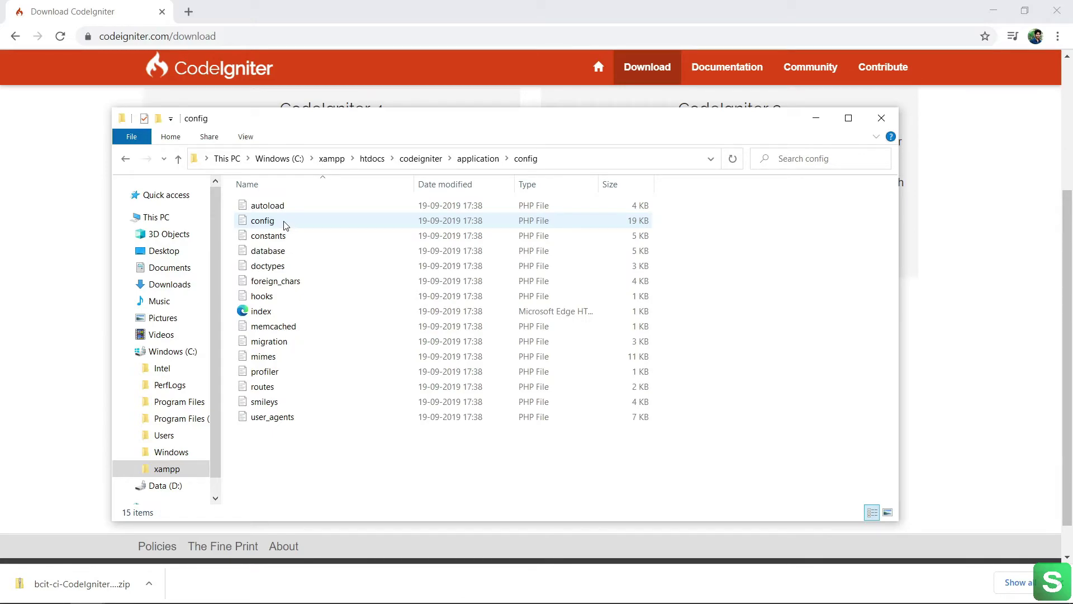
pyautogui.click(276, 225)
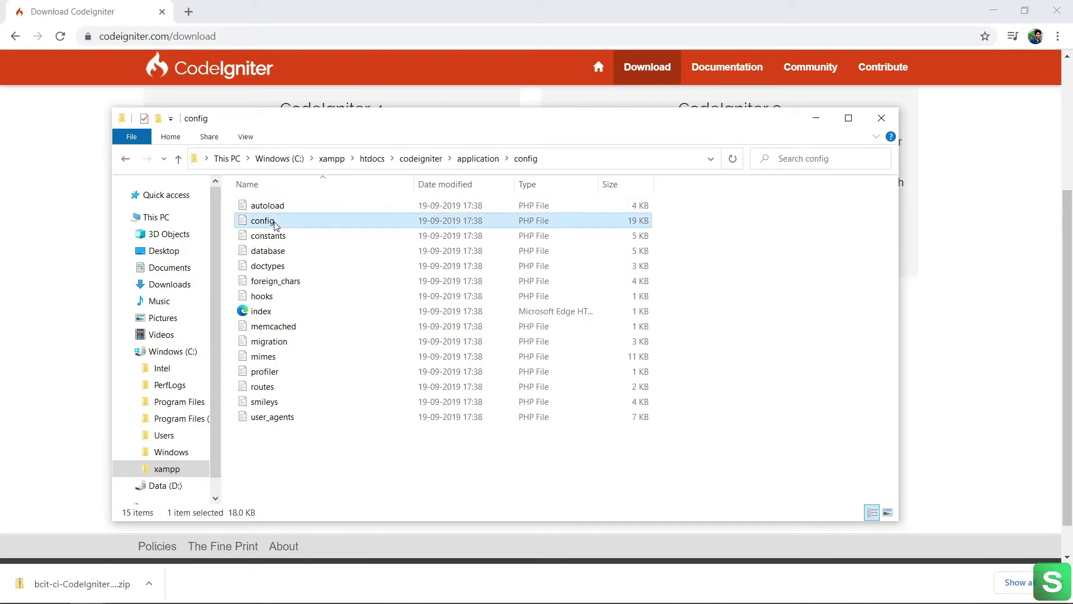
pyautogui.rightClick(275, 225)
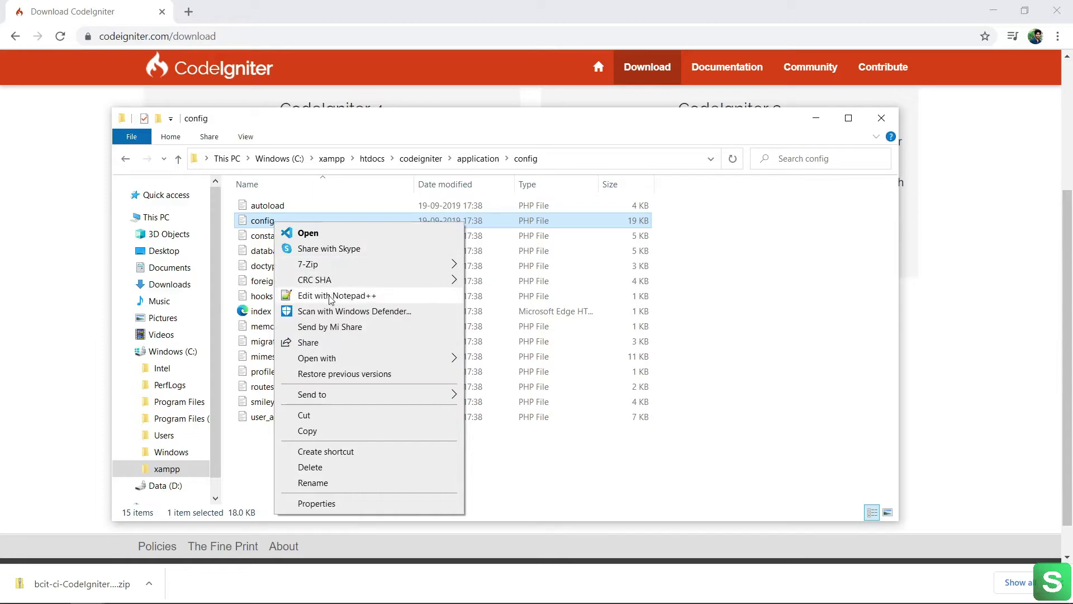
pyautogui.click(323, 235)
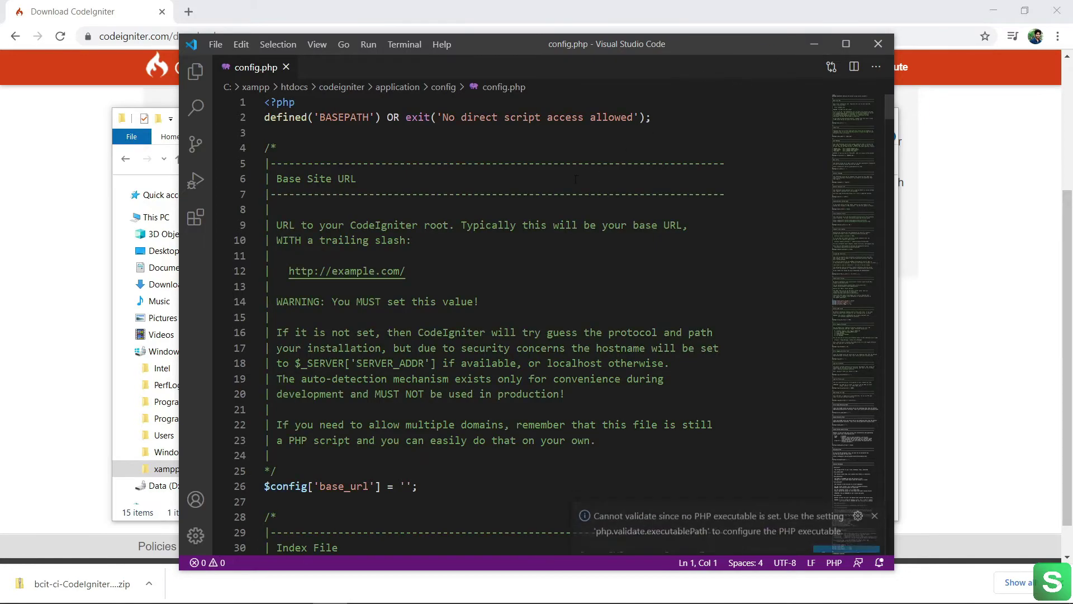
pyautogui.click(846, 44)
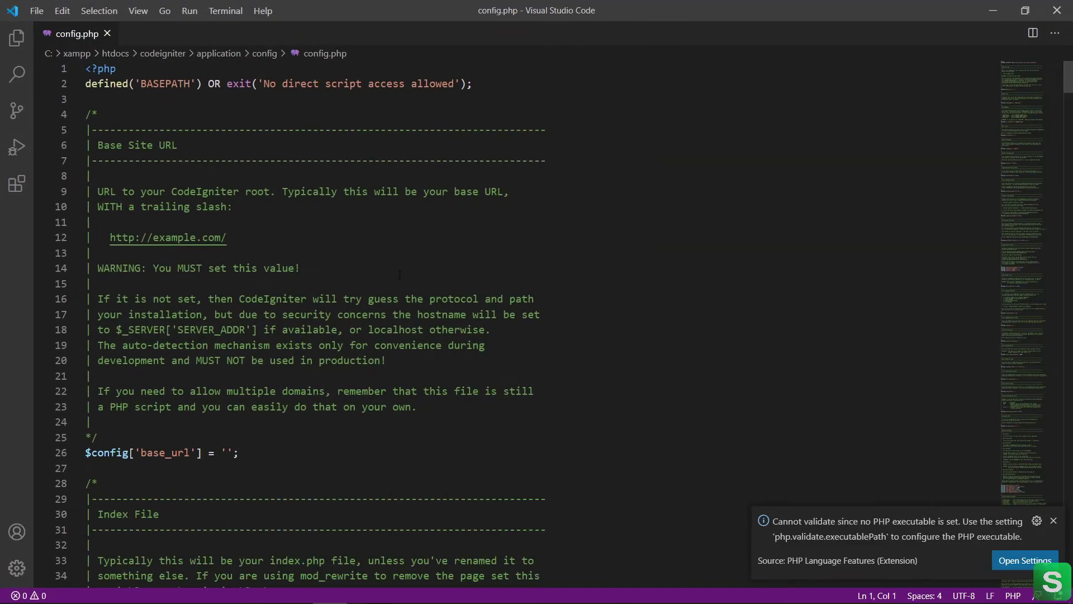
pyautogui.click(227, 453)
pyautogui.write('http')
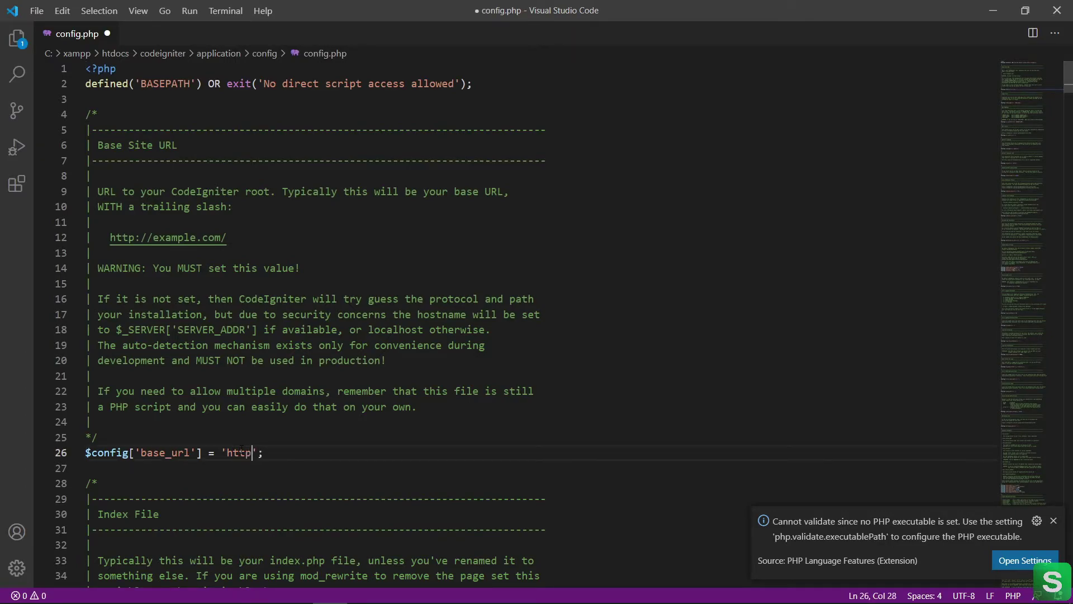
pyautogui.write('://localhost')
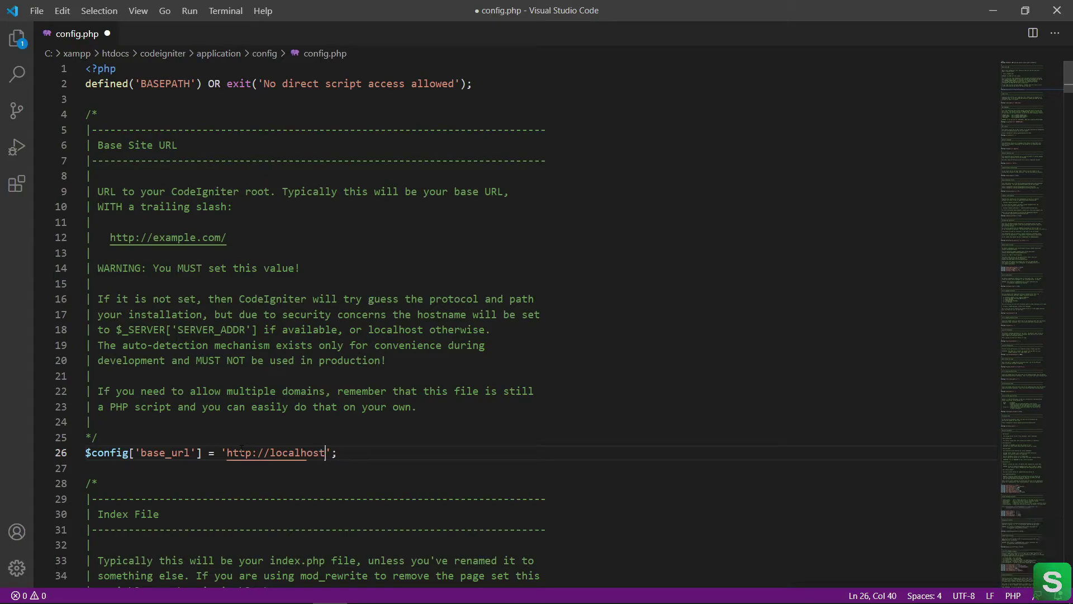
pyautogui.write('/codeigniter/')
pyautogui.hotkey('ctrl', 's')
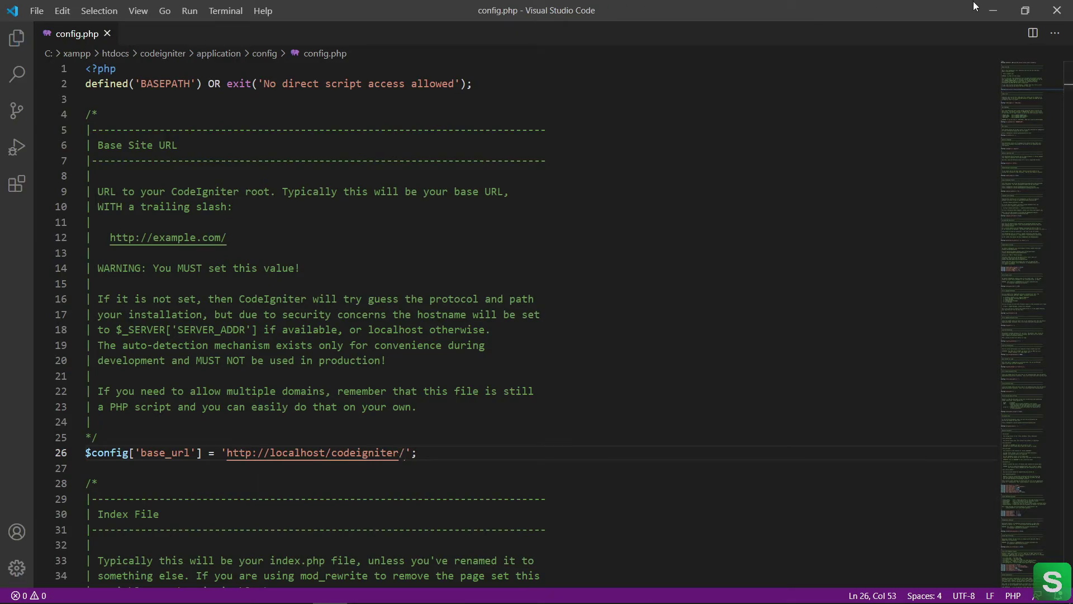
# Minimize VS Code, close File Explorer, and open a new Chrome tab.
pyautogui.click(994, 10)
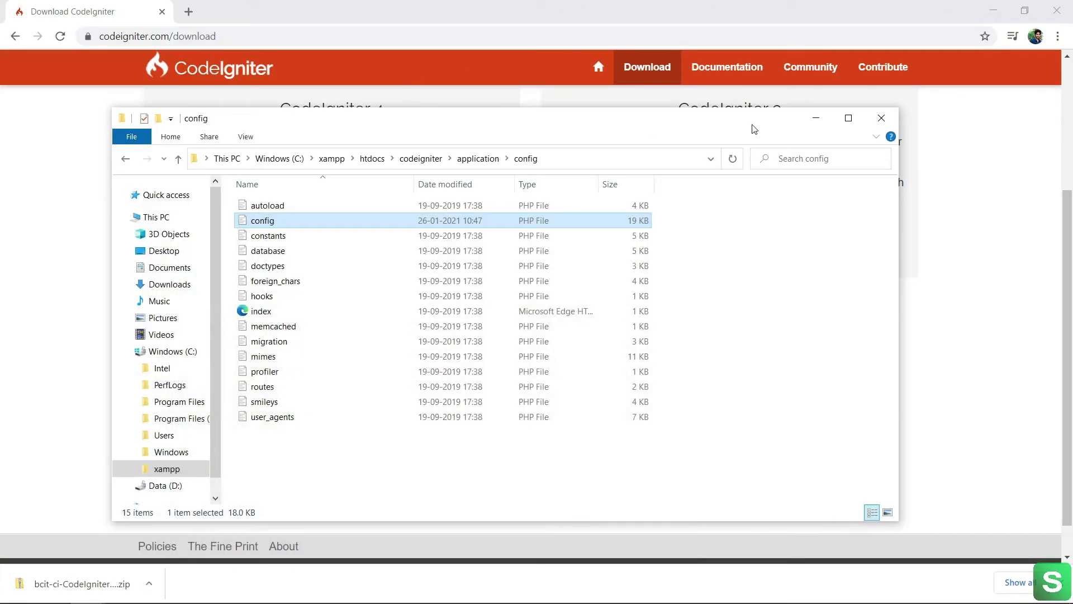
pyautogui.click(882, 118)
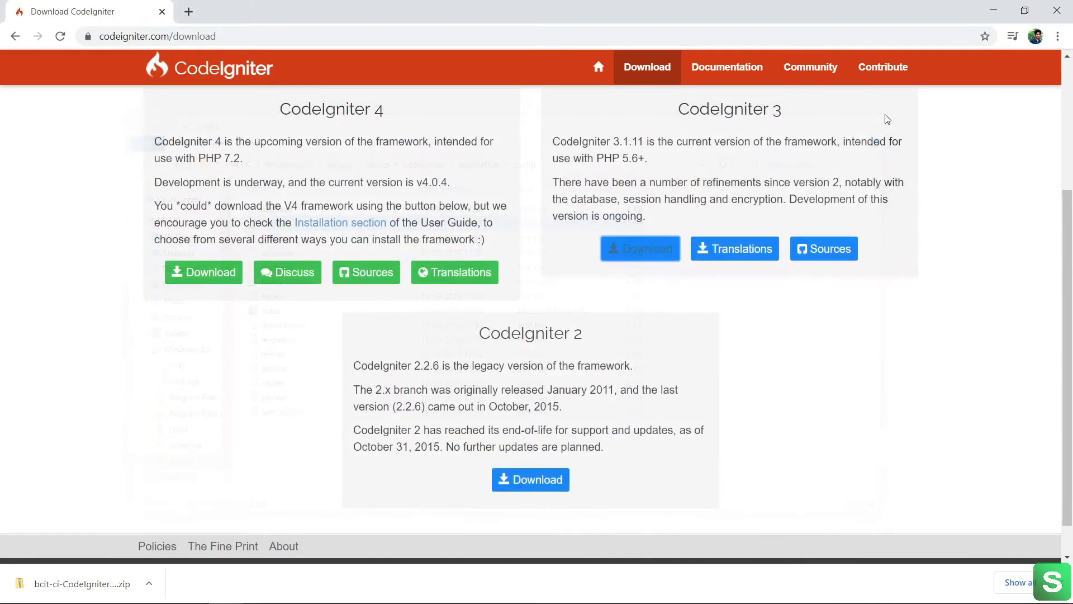
pyautogui.click(190, 12)
pyautogui.click(196, 35)
pyautogui.write('h')
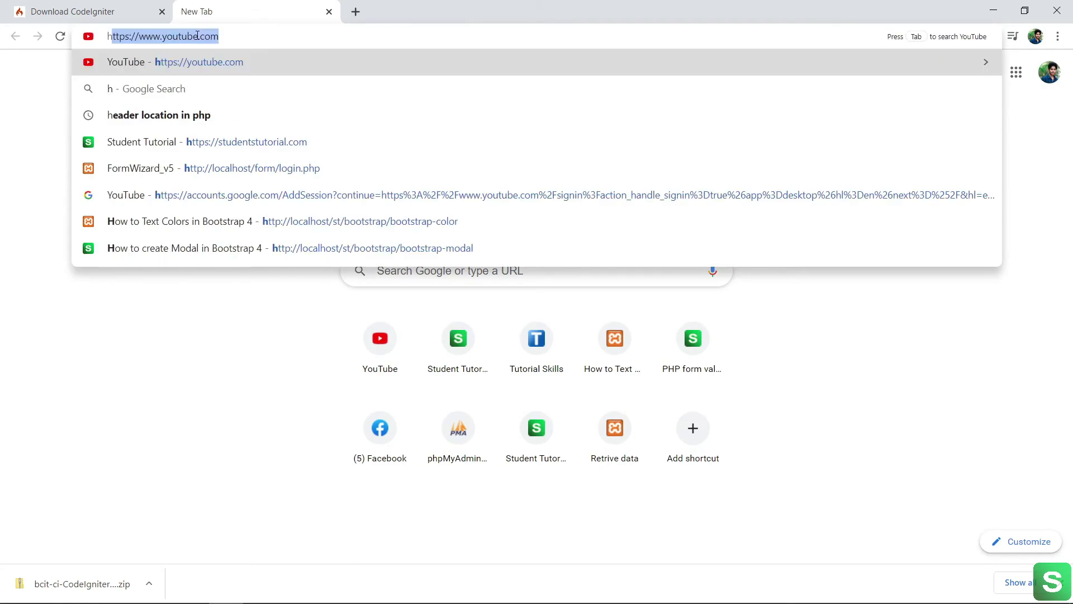
pyautogui.write('ttp')
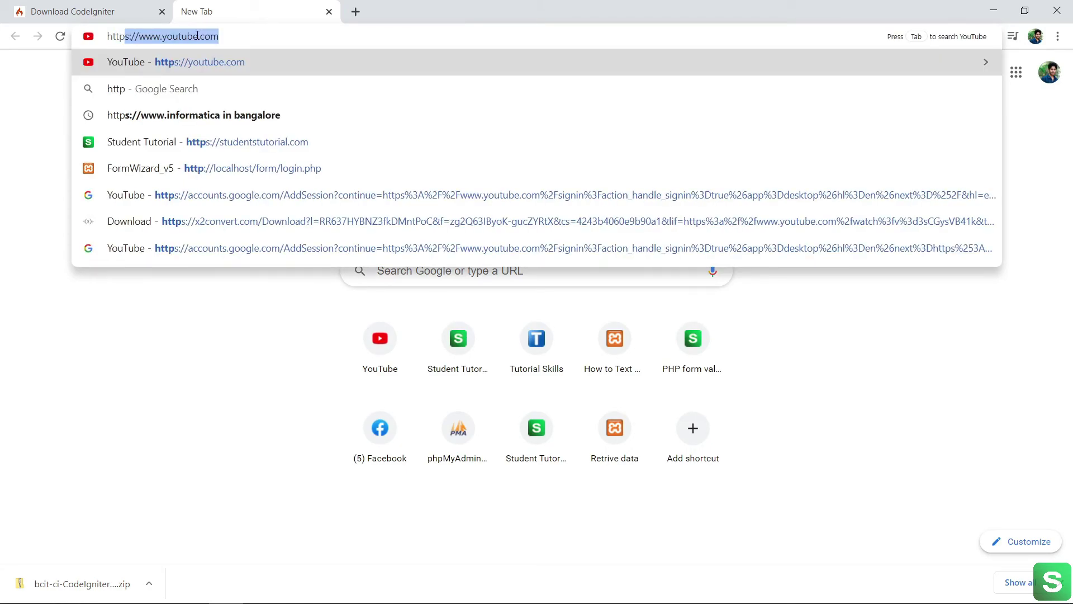
pyautogui.write('://lo')
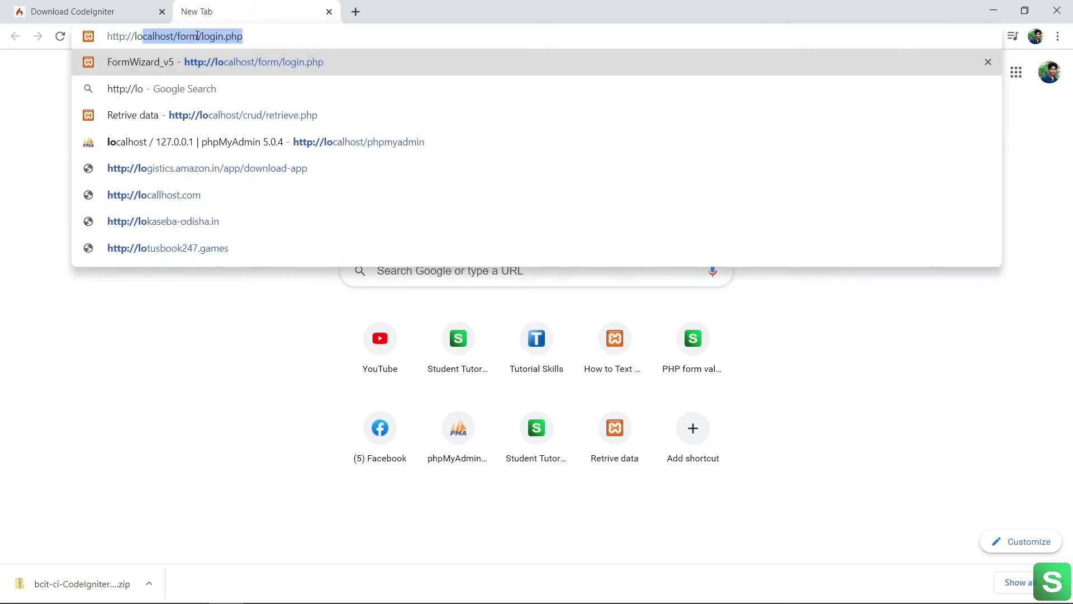
pyautogui.write('ca')
pyautogui.click(275, 36)
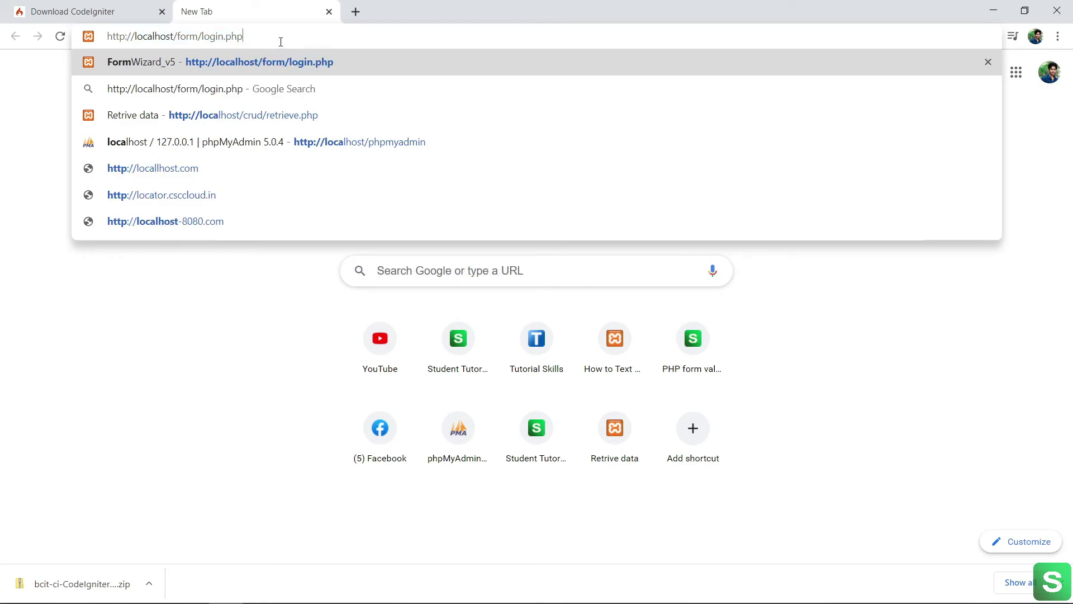
pyautogui.moveTo(179, 34); pyautogui.dragTo(287, 33)
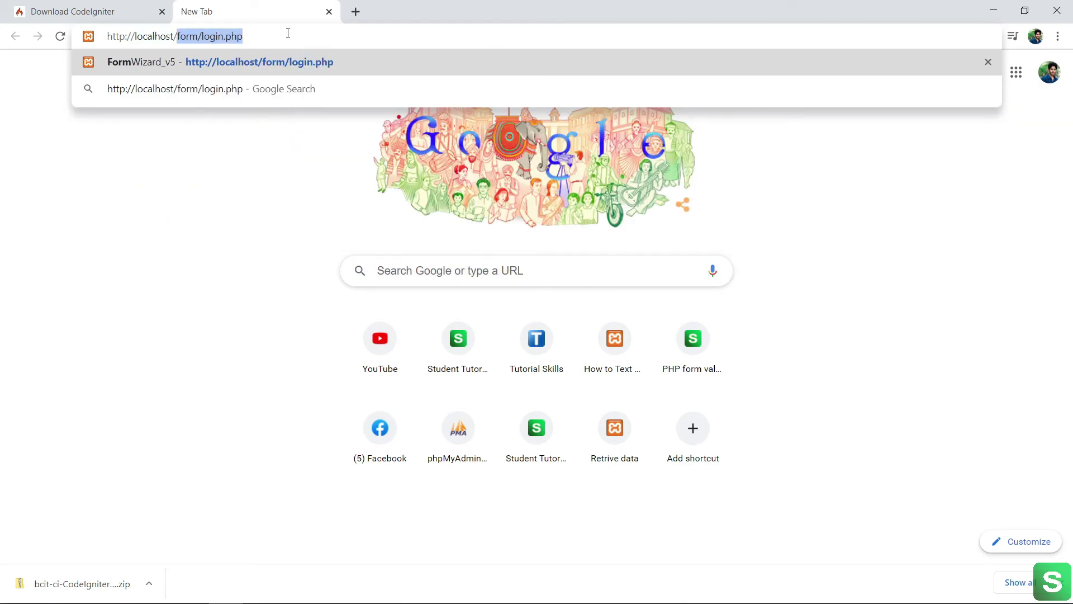
pyautogui.write('codeigni')
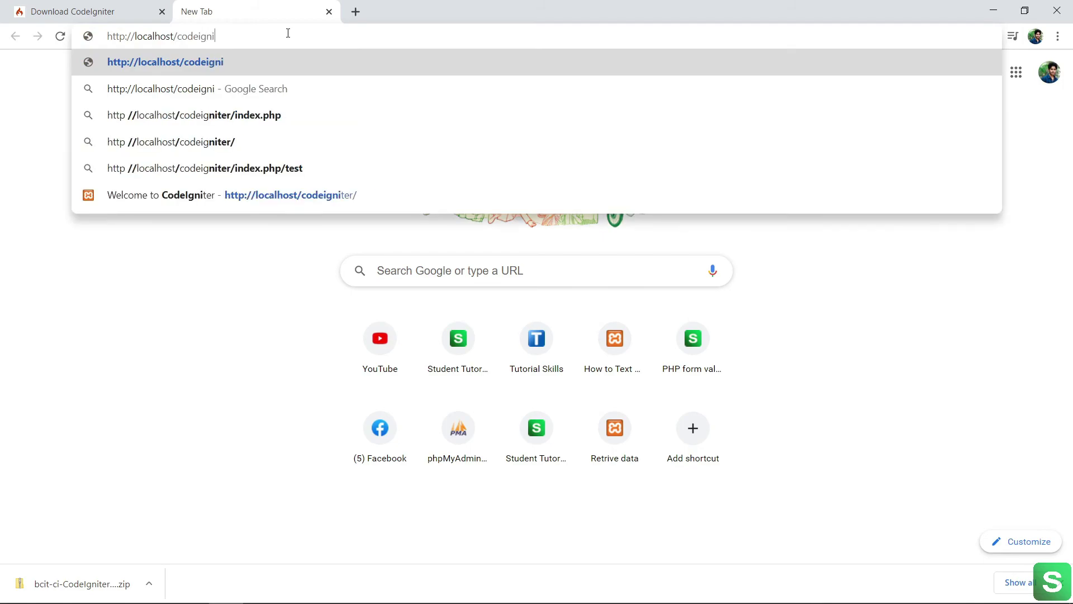
pyautogui.write('ter/')
pyautogui.press('Return')
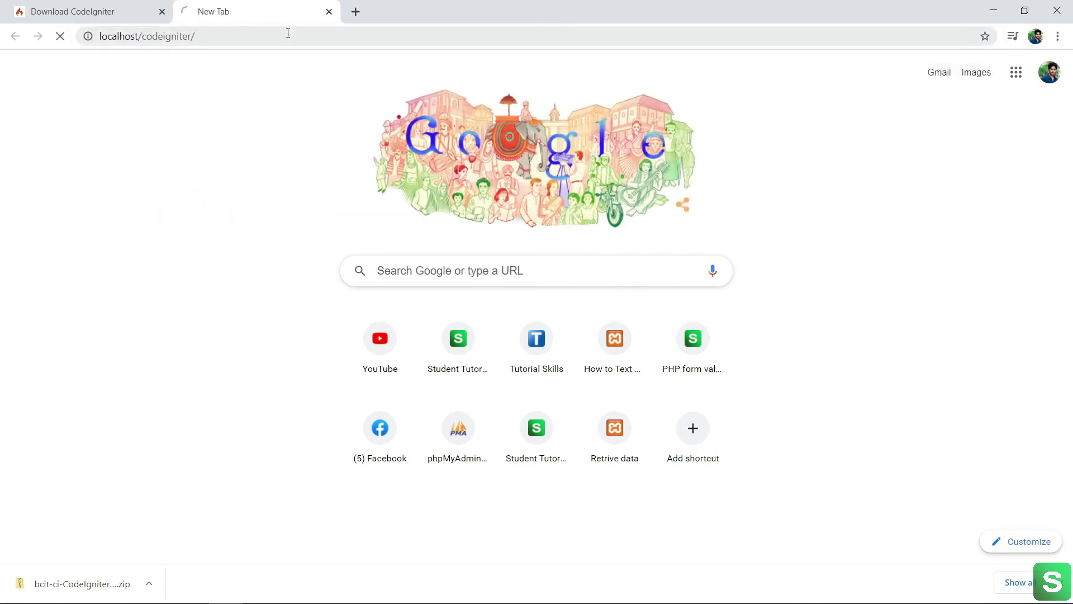
pyautogui.click(1060, 582)
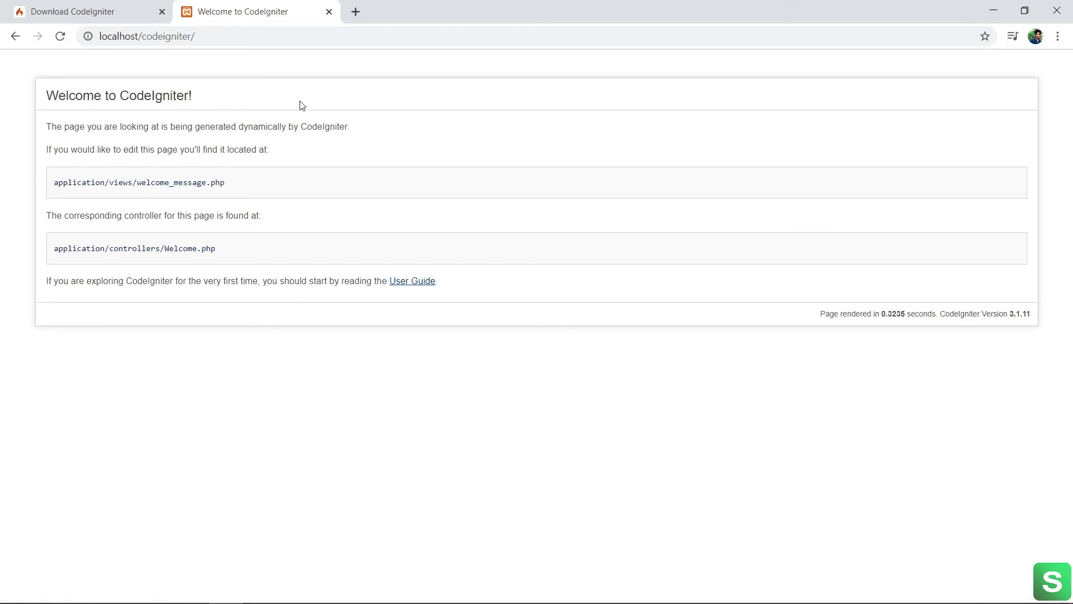